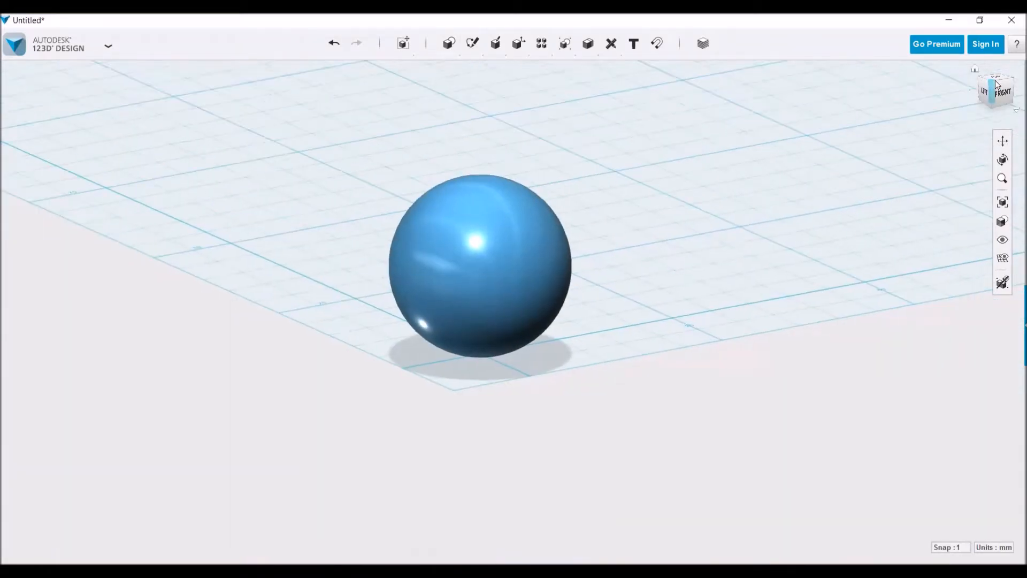
- Sketch a rectangle on the grid beneath the sphere, extending past it on the sides
{"action": "mouse_move", "coordinate": [472, 43]}
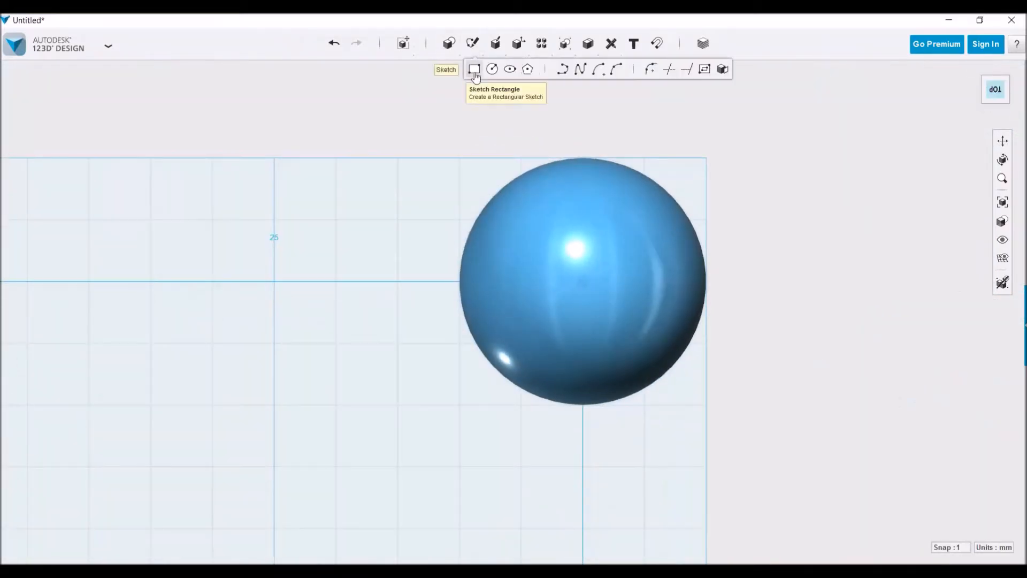
{"action": "left_click", "coordinate": [474, 69]}
{"action": "left_click", "coordinate": [337, 93]}
{"action": "left_click", "coordinate": [857, 464]}
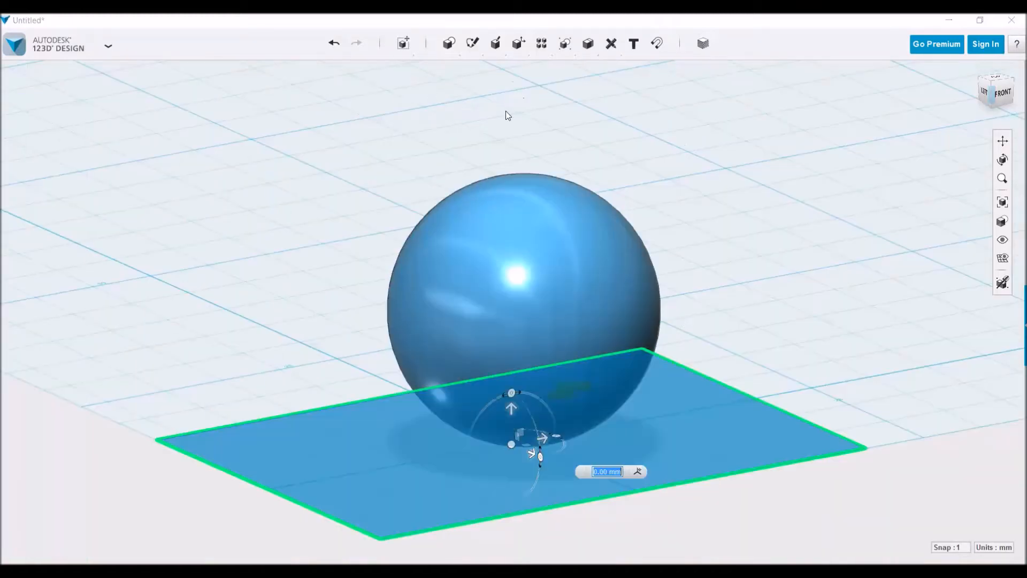
- Rotate the rectangle sketch 90 degrees so it stands upright and move it in front of the sphere
{"action": "type", "text": "90"}
{"action": "scroll", "coordinate": [530, 300], "scroll_direction": "down", "scroll_amount": 3}
{"action": "middle_click_drag", "start_coordinate": [685, 419], "coordinate": [661, 285]}
{"action": "left_click_drag", "start_coordinate": [561, 296], "coordinate": [610, 315]}
{"action": "left_click_drag", "start_coordinate": [619, 293], "coordinate": [628, 200]}
{"action": "left_click", "coordinate": [857, 300]}
- Sketch two equal-looking eye circles side by side on the upright rectangle, over the sphere's upper half in the front view
{"action": "left_click", "coordinate": [1000, 92]}
{"action": "left_click", "coordinate": [691, 182]}
{"action": "mouse_move", "coordinate": [473, 52]}
{"action": "left_click", "coordinate": [493, 69]}
{"action": "left_click", "coordinate": [546, 213]}
{"action": "left_click", "coordinate": [560, 213]}
{"action": "left_click", "coordinate": [615, 217]}
{"action": "left_click", "coordinate": [632, 217]}
{"action": "left_click", "coordinate": [642, 205]}
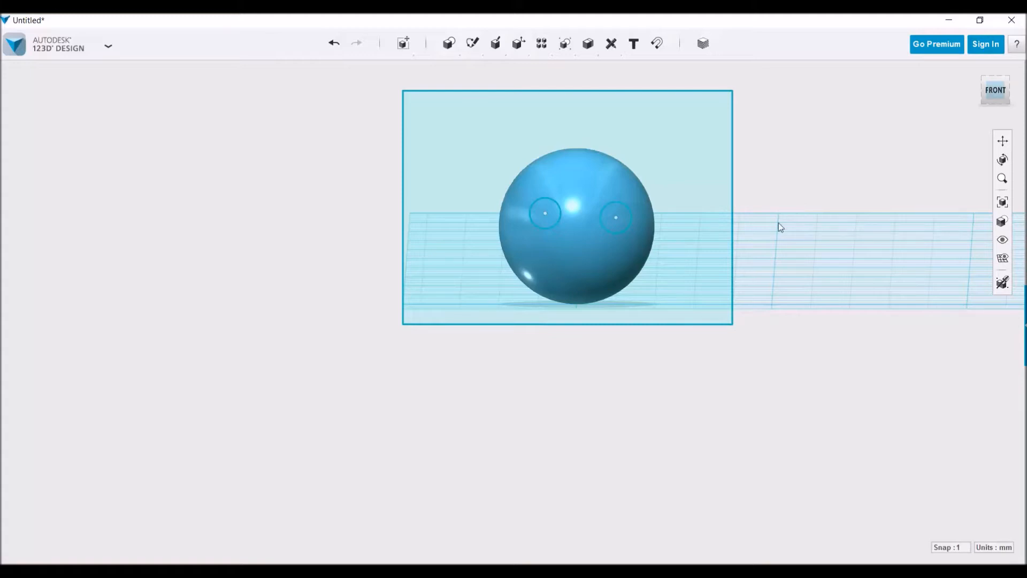
- Extrude both eye circles together by -11 mm into the sphere as new solids
{"action": "right_click_drag", "start_coordinate": [778, 223], "coordinate": [810, 235]}
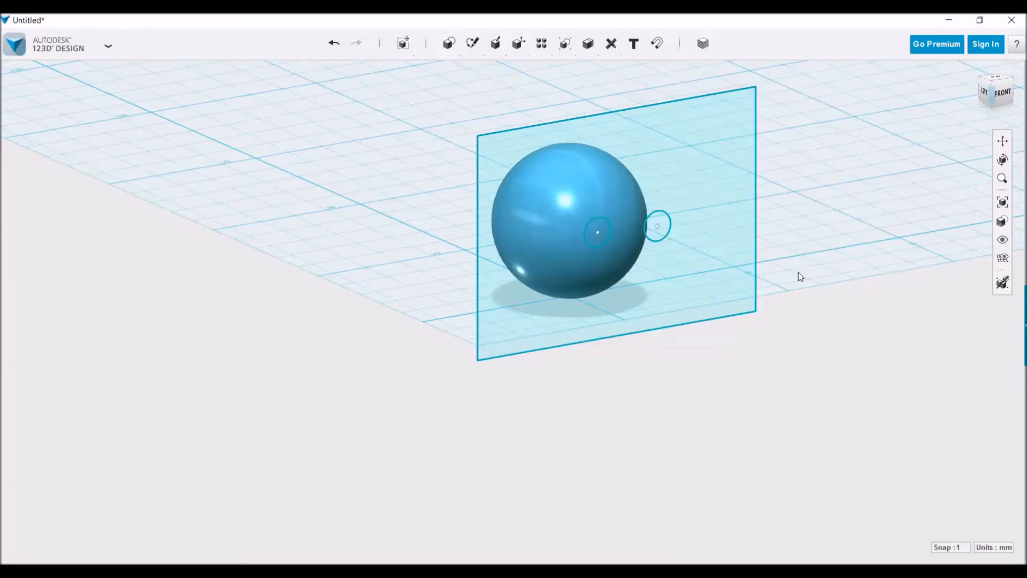
{"action": "scroll", "coordinate": [798, 272], "scroll_direction": "up", "scroll_amount": 2}
{"action": "left_click", "coordinate": [559, 225]}
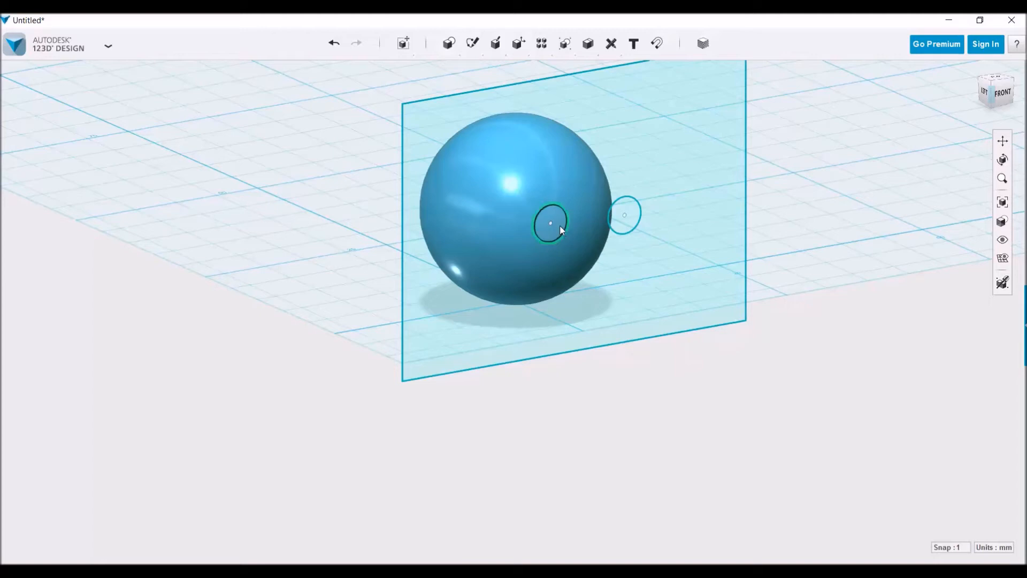
{"action": "left_click", "coordinate": [628, 223], "text": "shift"}
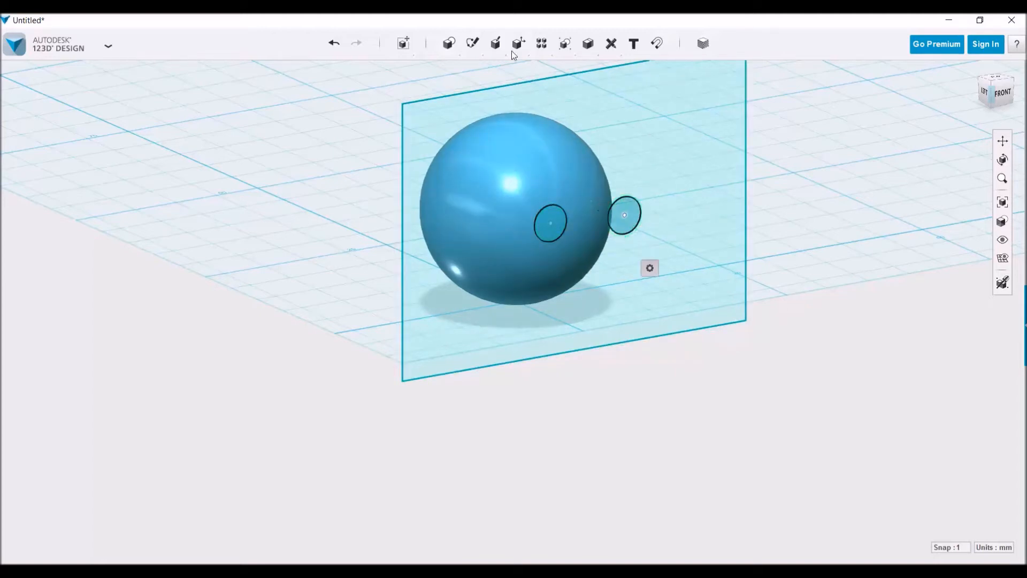
{"action": "mouse_move", "coordinate": [477, 47]}
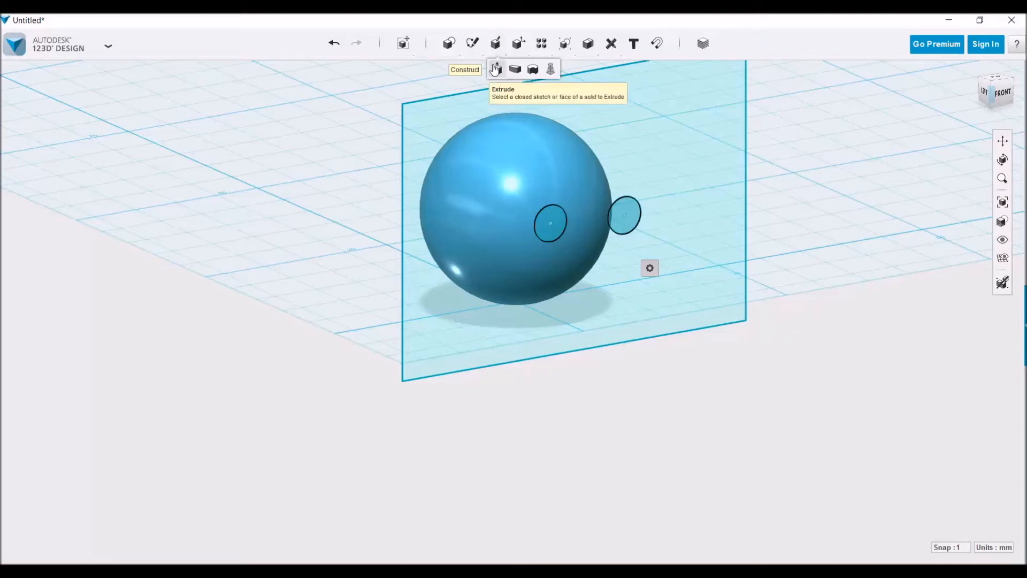
{"action": "left_click", "coordinate": [496, 68]}
{"action": "left_click_drag", "start_coordinate": [587, 200], "coordinate": [563, 215]}
{"action": "left_click", "coordinate": [705, 218]}
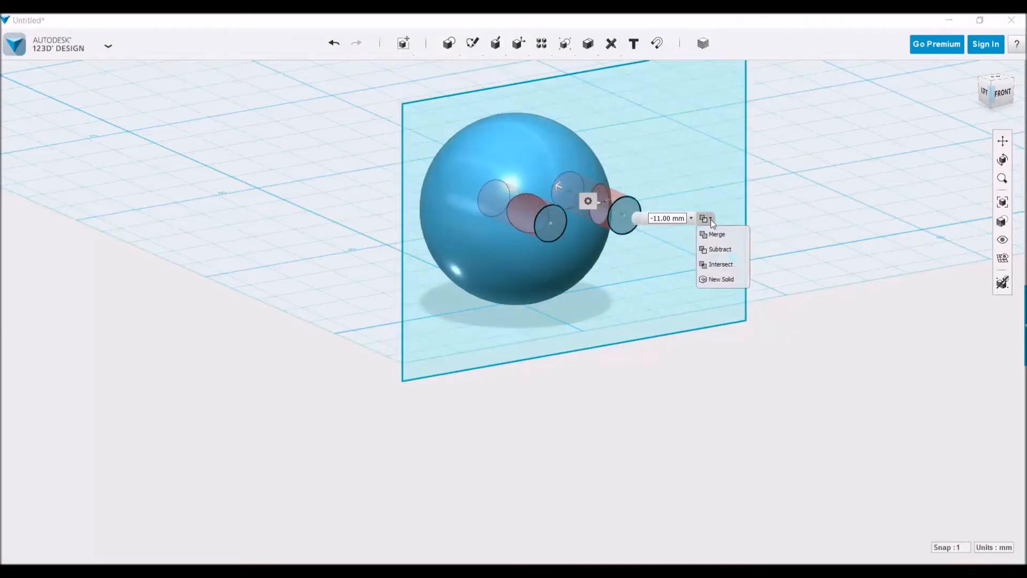
{"action": "left_click", "coordinate": [720, 278]}
{"action": "left_click", "coordinate": [795, 230]}
{"action": "right_click_drag", "start_coordinate": [791, 233], "coordinate": [810, 242]}
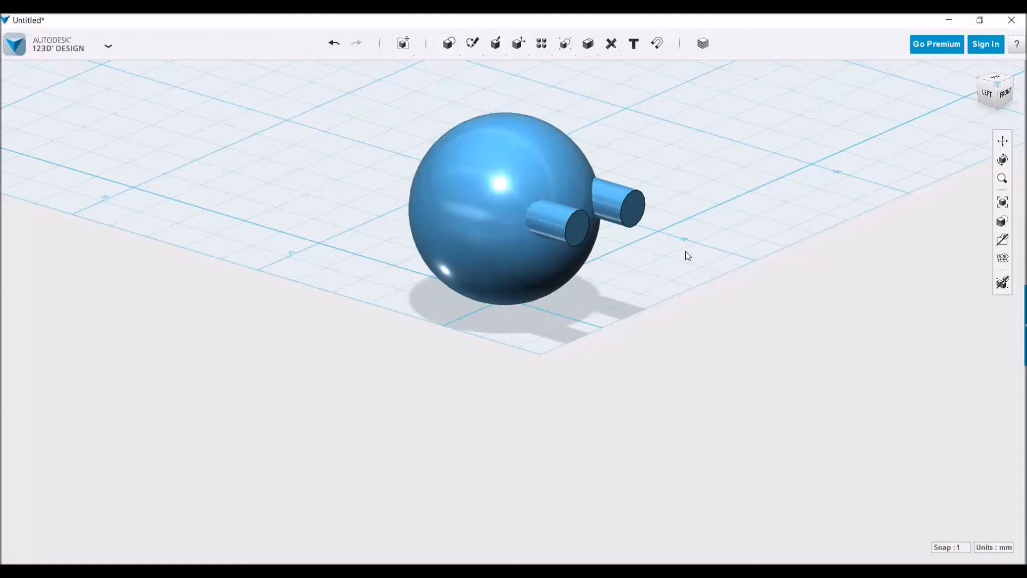
- Split both eye cylinders with Split Solid, using the sphere as the splitting entity
{"action": "mouse_move", "coordinate": [527, 47]}
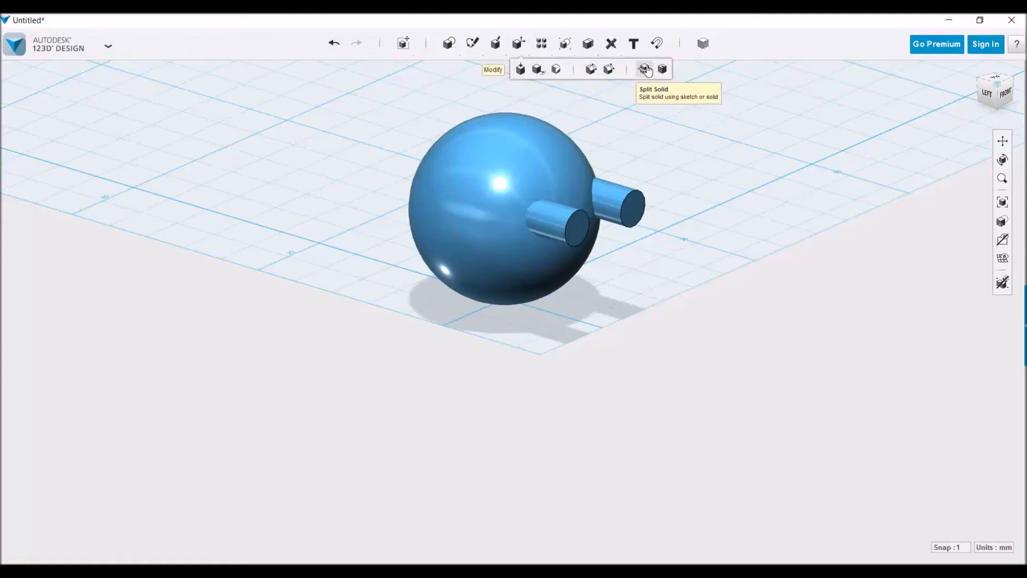
{"action": "left_click", "coordinate": [646, 70]}
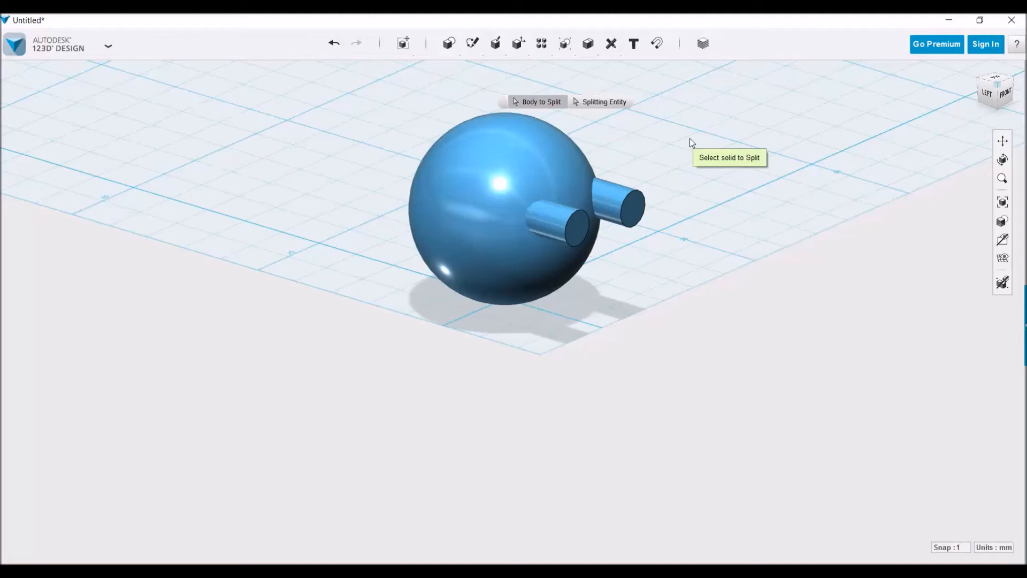
{"action": "left_click", "coordinate": [622, 200]}
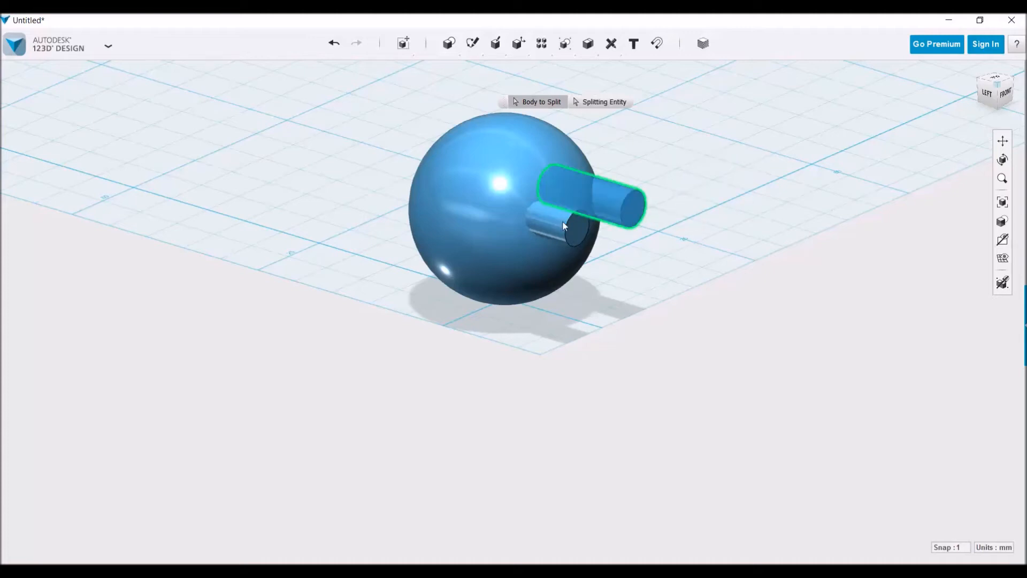
{"action": "left_click", "coordinate": [565, 226]}
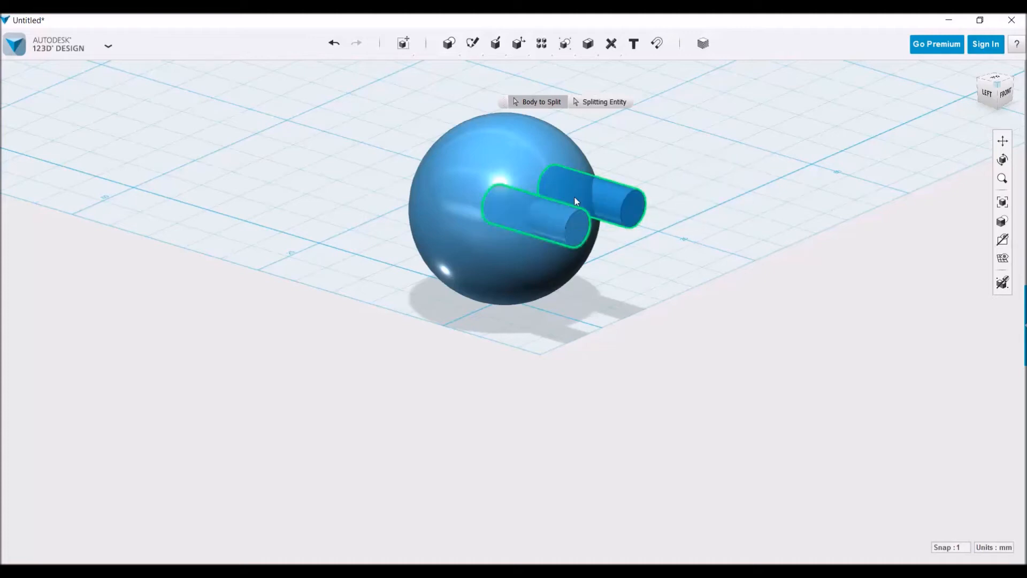
{"action": "left_click", "coordinate": [607, 102]}
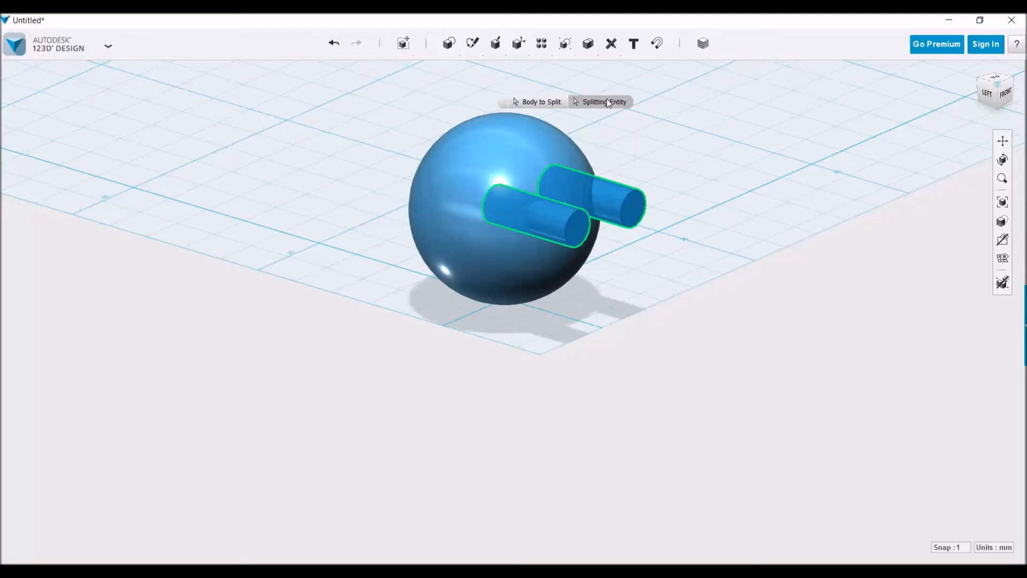
{"action": "left_click", "coordinate": [443, 200]}
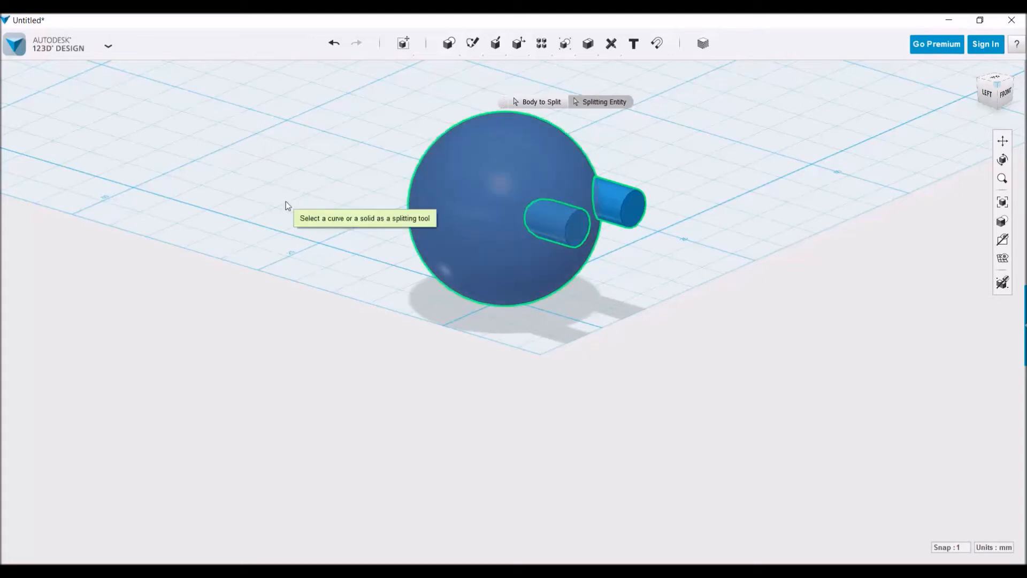
{"action": "key", "text": "Escape"}
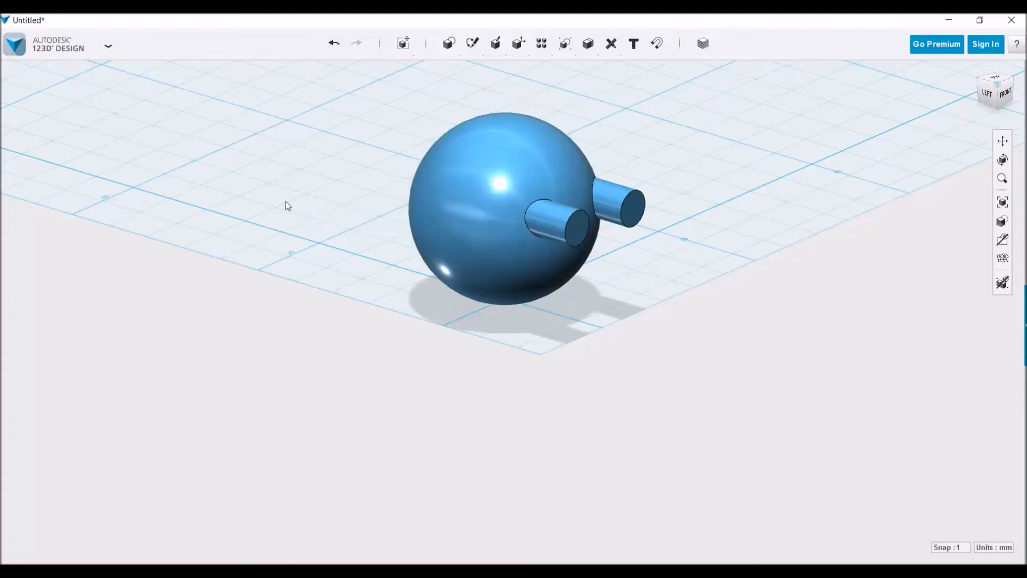
- Delete the two cylinder pieces protruding from the sphere, keeping the eye pieces embedded in its surface
{"action": "left_click", "coordinate": [616, 206]}
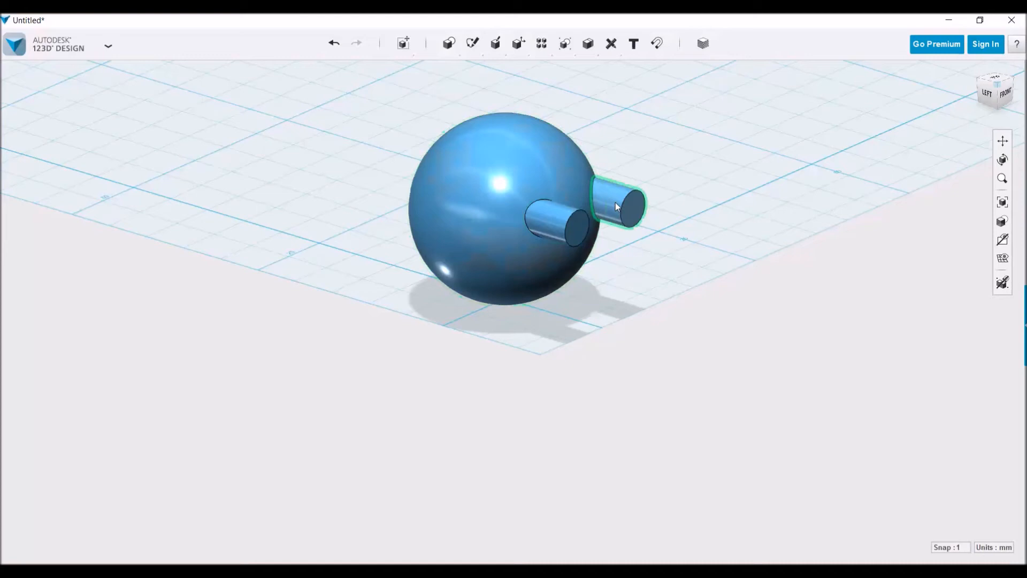
{"action": "left_click", "coordinate": [572, 223], "text": "shift"}
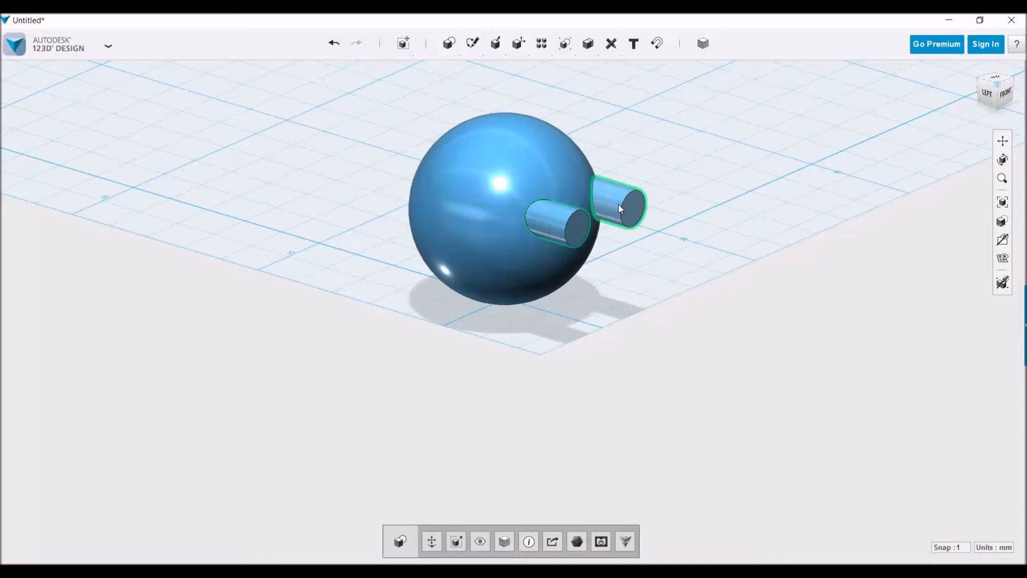
{"action": "key", "text": "Delete"}
{"action": "right_click_drag", "start_coordinate": [627, 207], "coordinate": [677, 214]}
{"action": "left_click", "coordinate": [547, 202]}
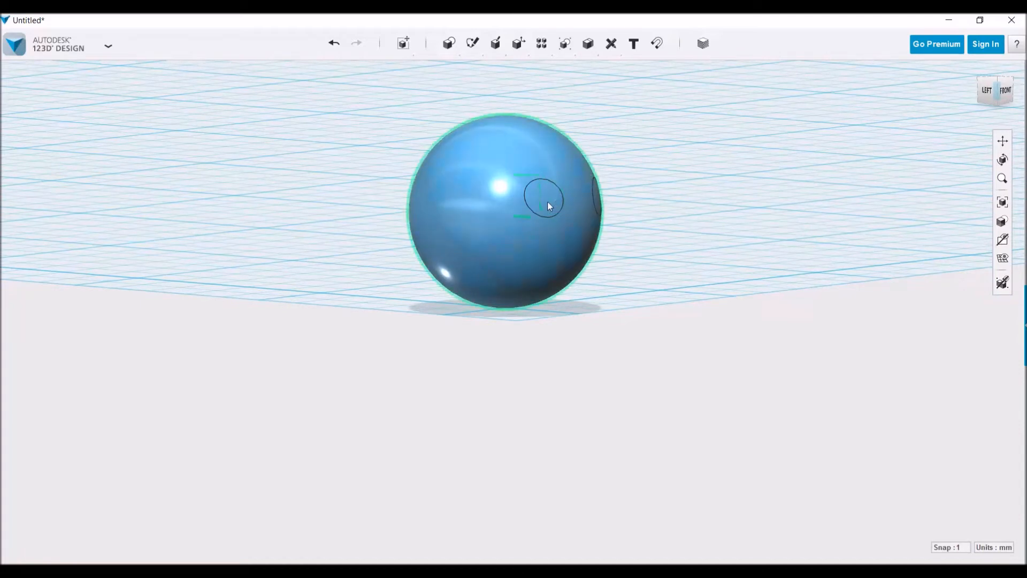
{"action": "left_click", "coordinate": [550, 208]}
{"action": "right_click_drag", "start_coordinate": [673, 207], "coordinate": [719, 158]}
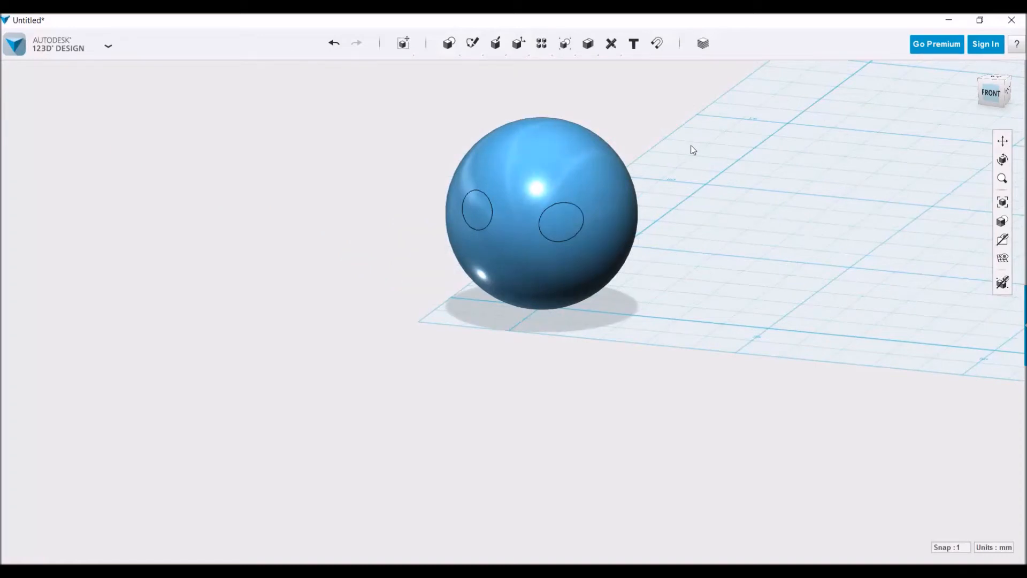
- Apply the Glossy Plastic material to the sphere
{"action": "left_click", "coordinate": [704, 44]}
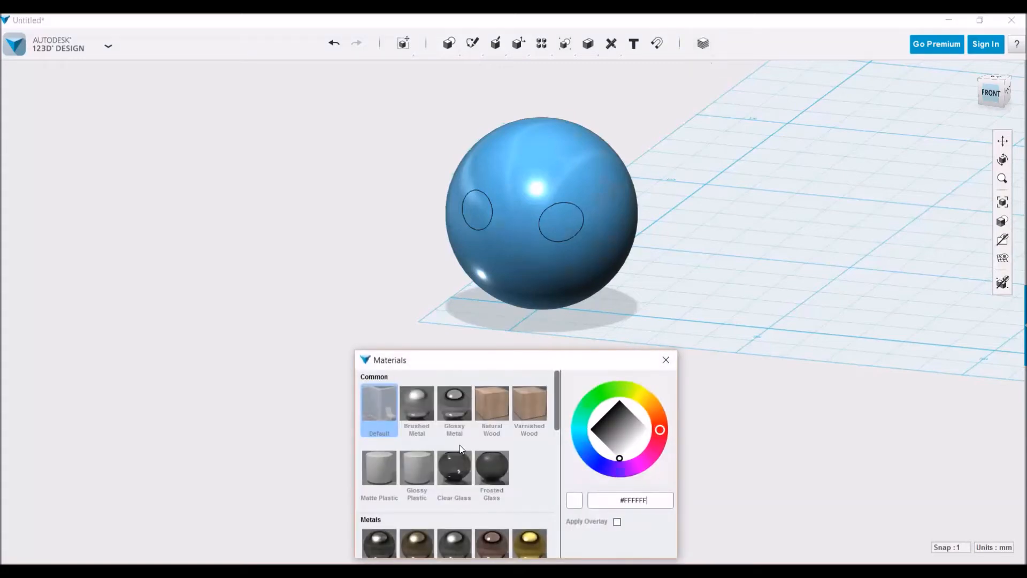
{"action": "left_click", "coordinate": [451, 415]}
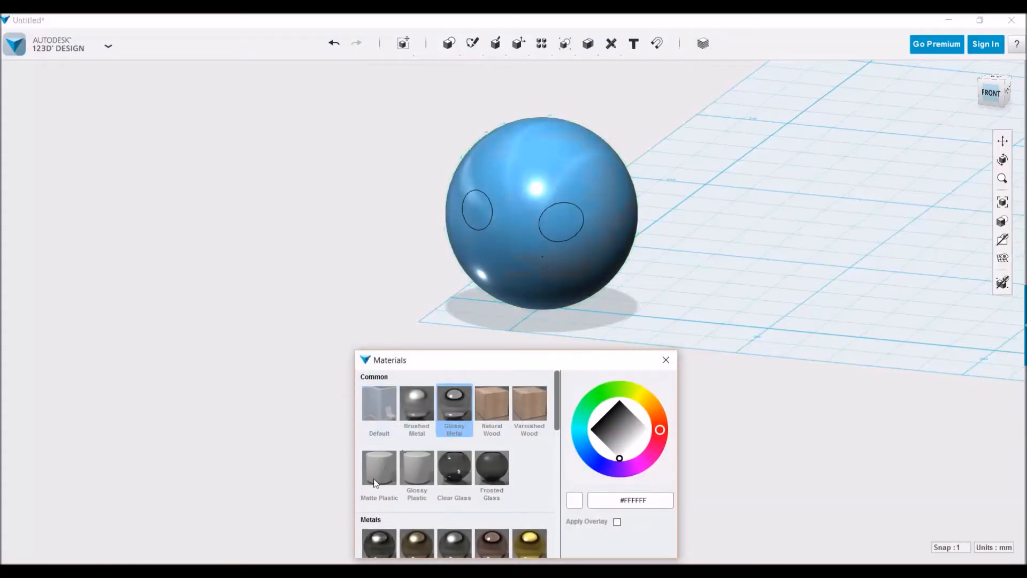
{"action": "left_click", "coordinate": [413, 480]}
{"action": "left_click", "coordinate": [534, 272]}
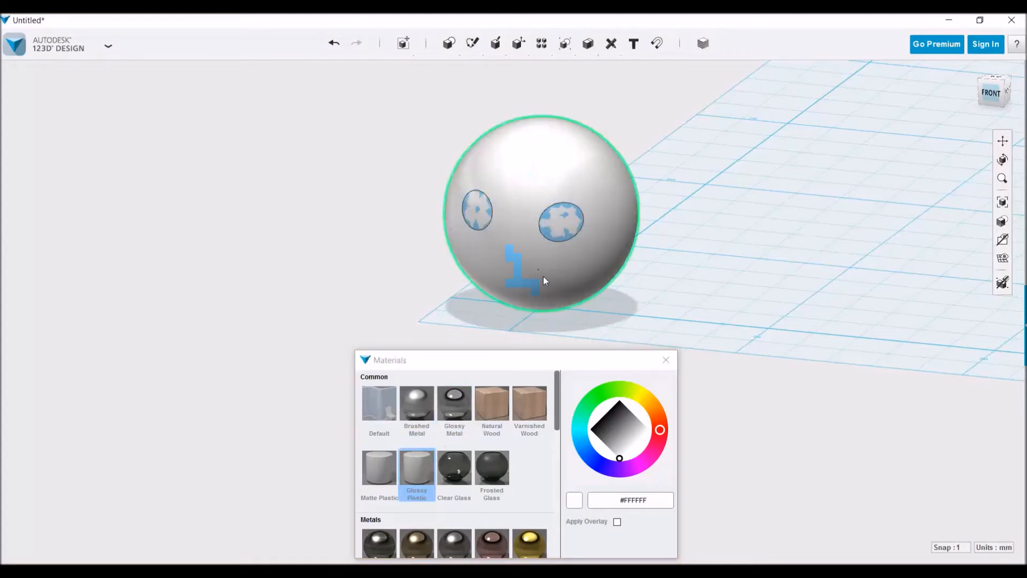
- Colour the sphere's material red (#E42344) with the colour overlay applied
{"action": "left_click", "coordinate": [658, 436]}
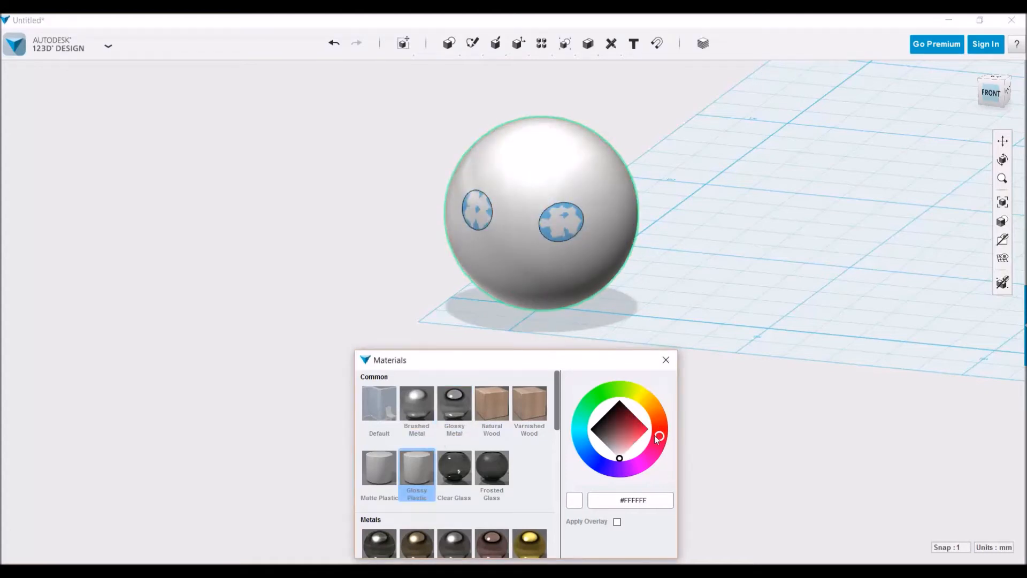
{"action": "left_click", "coordinate": [647, 431]}
{"action": "left_click", "coordinate": [618, 521]}
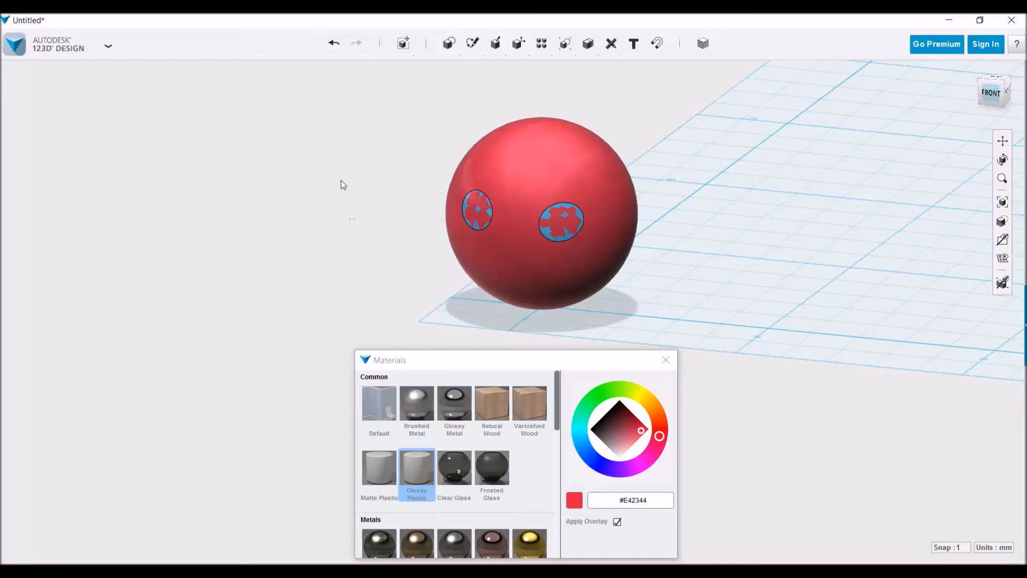
- Press Pull both eye faces outward by 0.1 mm so they sit just above the sphere's surface
{"action": "mouse_move", "coordinate": [505, 46]}
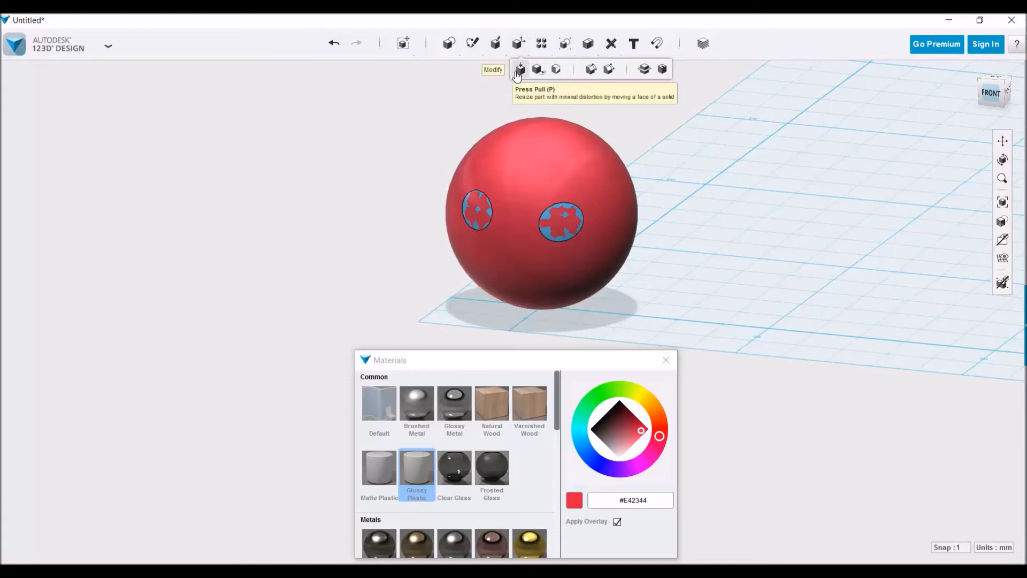
{"action": "left_click", "coordinate": [473, 210]}
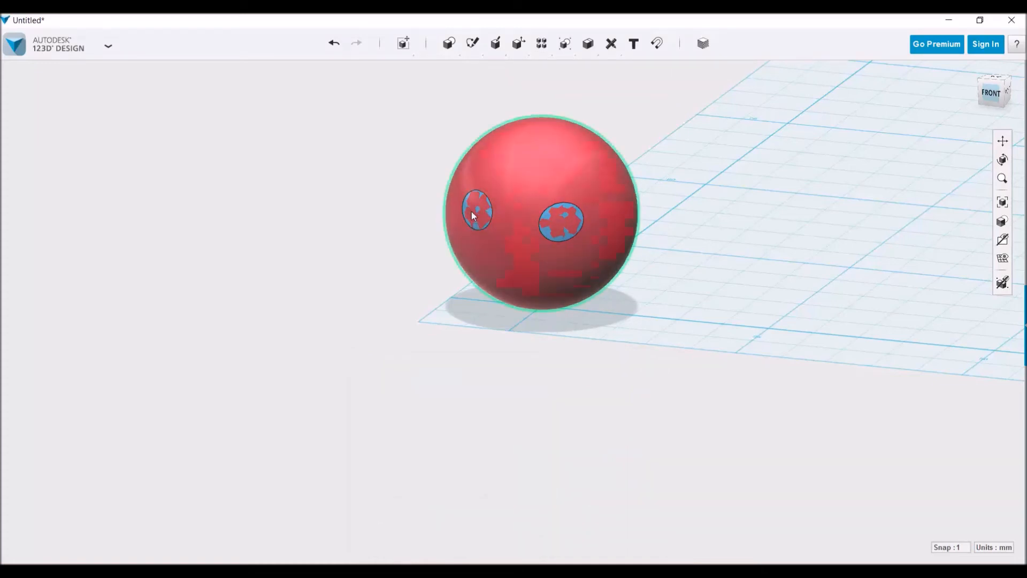
{"action": "left_click", "coordinate": [476, 225]}
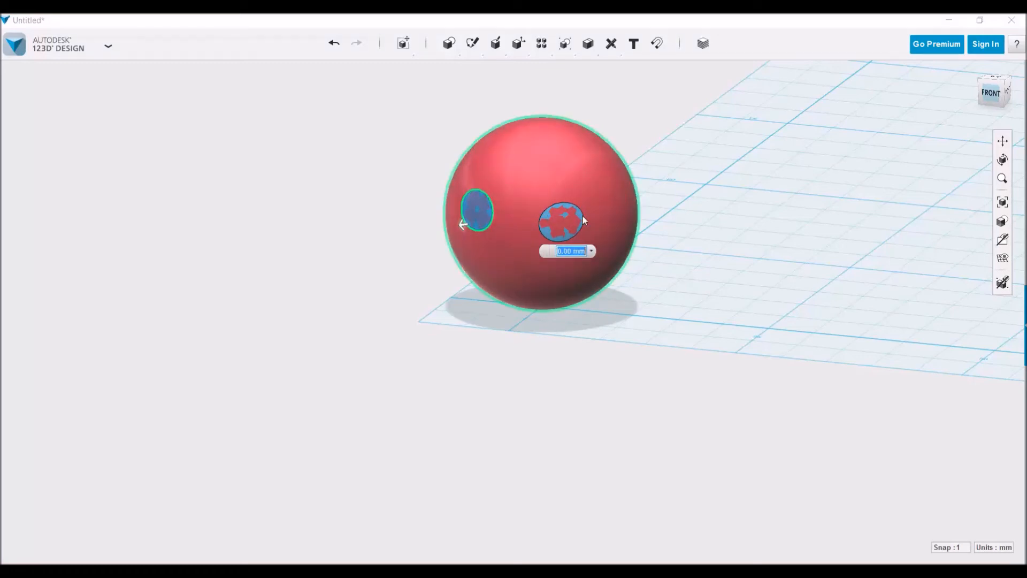
{"action": "left_click", "coordinate": [564, 228]}
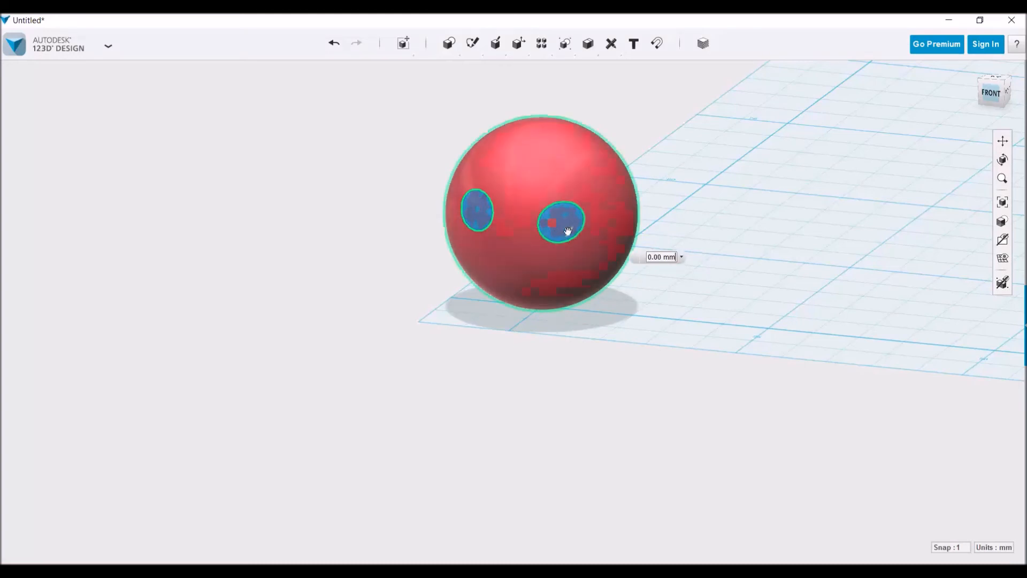
{"action": "left_click_drag", "start_coordinate": [567, 234], "coordinate": [566, 230]}
{"action": "left_click", "coordinate": [653, 257]}
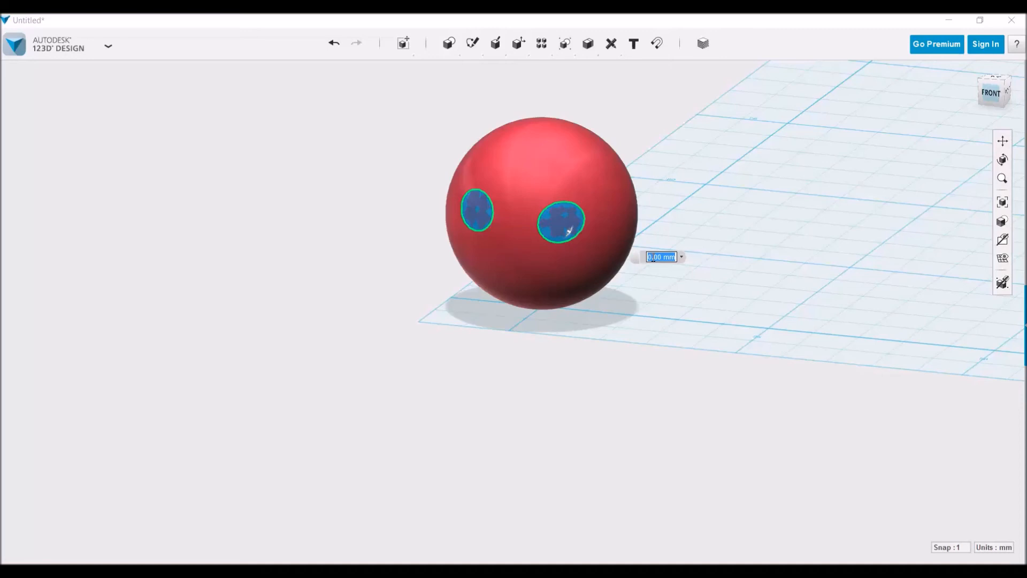
{"action": "type", "text": ".01"}
{"action": "key", "text": "BackSpace"}
{"action": "key", "text": "BackSpace"}
{"action": "type", "text": "1"}
{"action": "key", "text": "Return"}
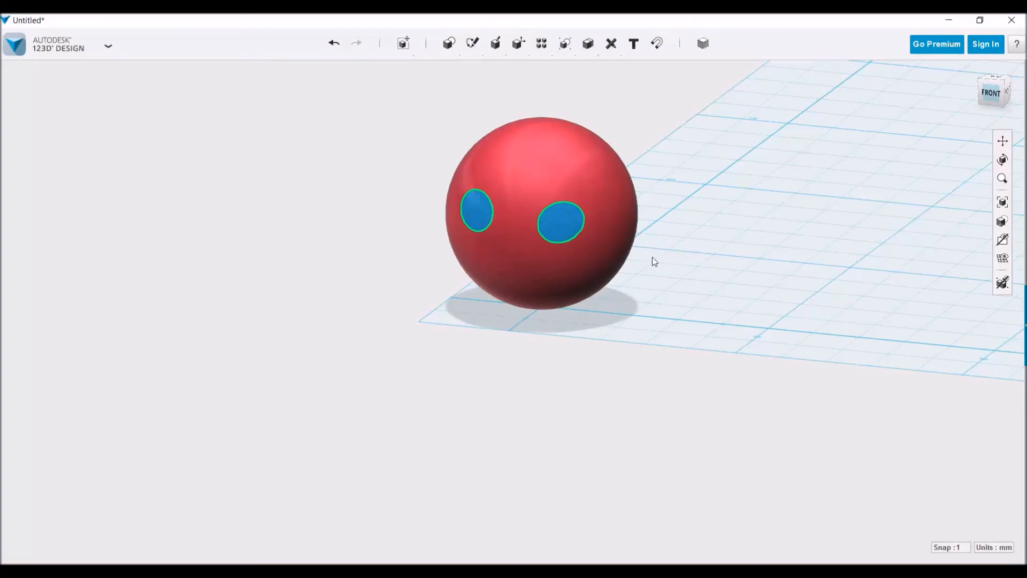
{"action": "mouse_move", "coordinate": [666, 245]}
{"action": "right_mouse_down"}
{"action": "mouse_move", "coordinate": [779, 213]}
{"action": "mouse_move", "coordinate": [669, 242]}
{"action": "mouse_move", "coordinate": [639, 227]}
{"action": "mouse_move", "coordinate": [674, 238]}
{"action": "right_mouse_up"}
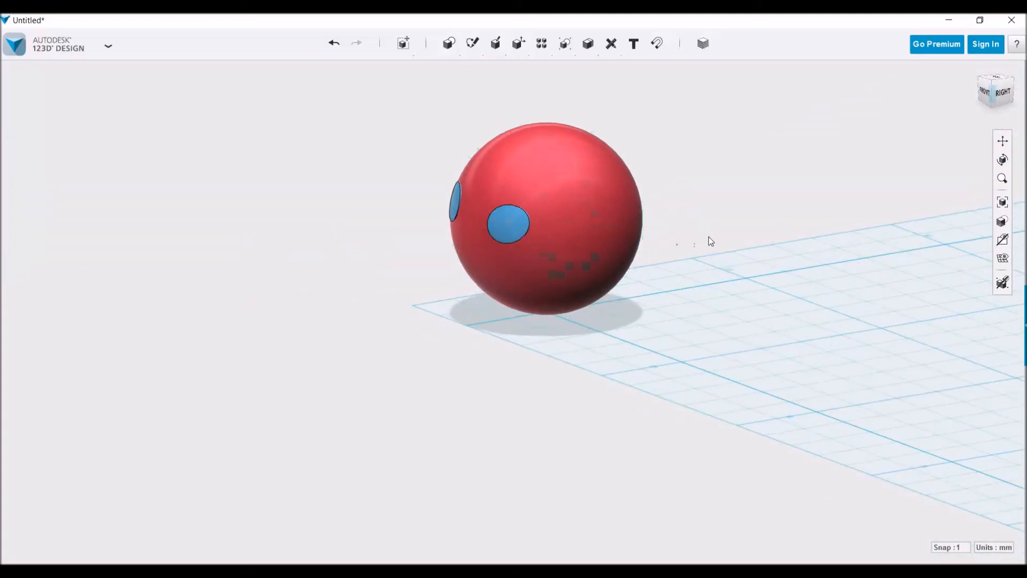